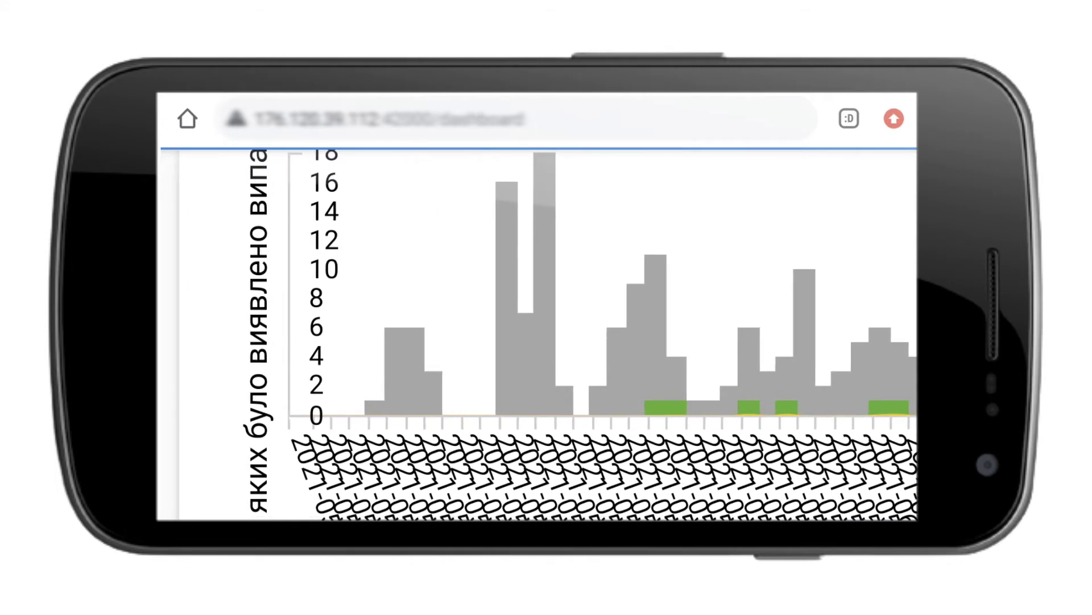
# Step: Look over the epidemic curve's date axis down to its labels and across its full width
pyautogui.scroll(-2, 580, 334)
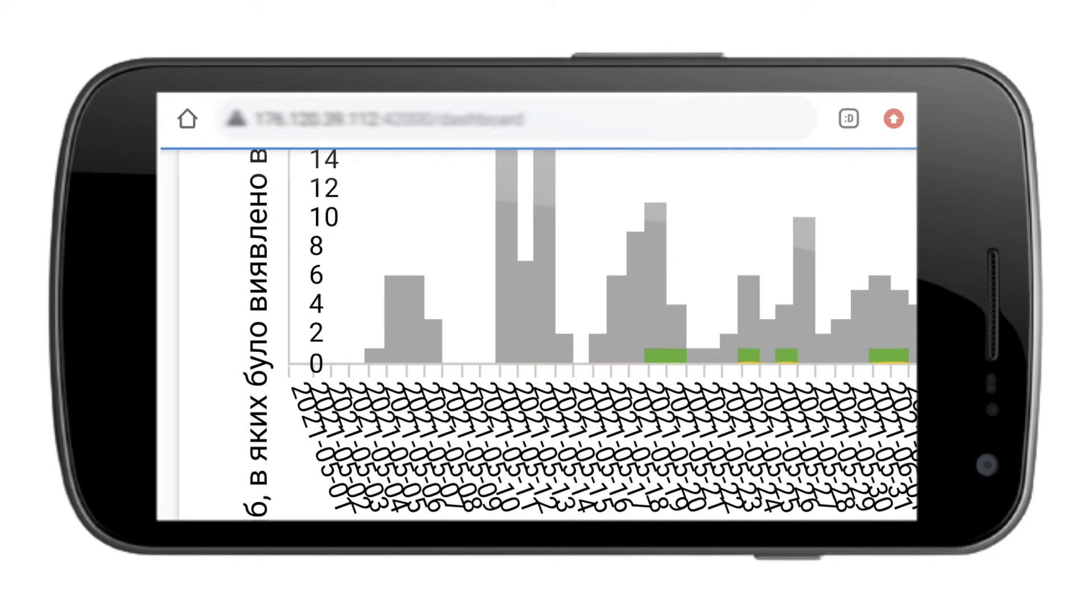
pyautogui.hscroll(10, 541, 335)
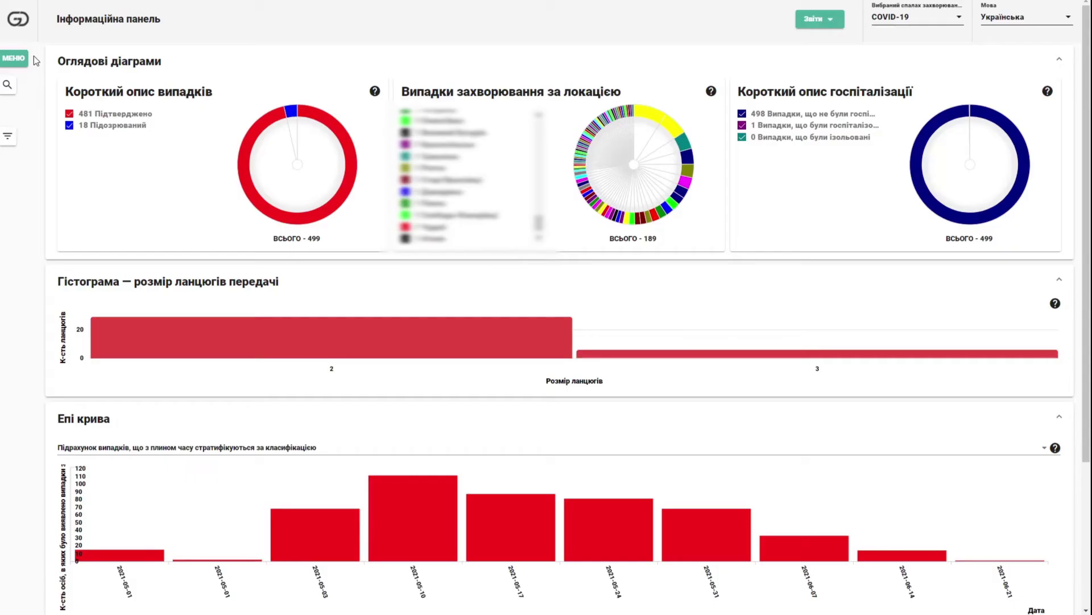
# Step: Open the Ролі page from the Адміністратор section
pyautogui.click(22, 59)
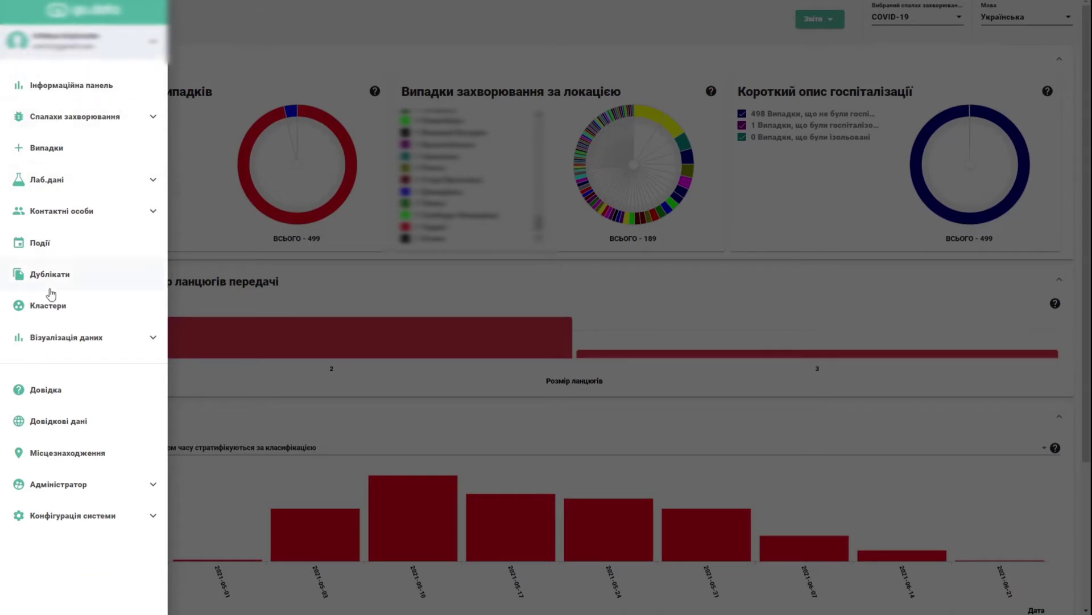
pyautogui.click(96, 489)
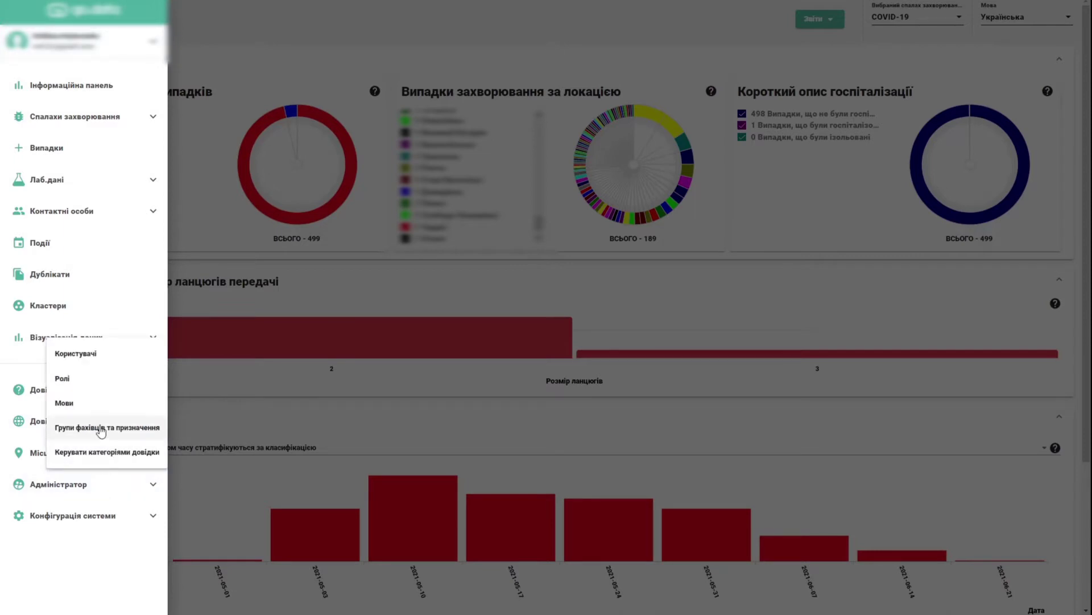
pyautogui.click(91, 383)
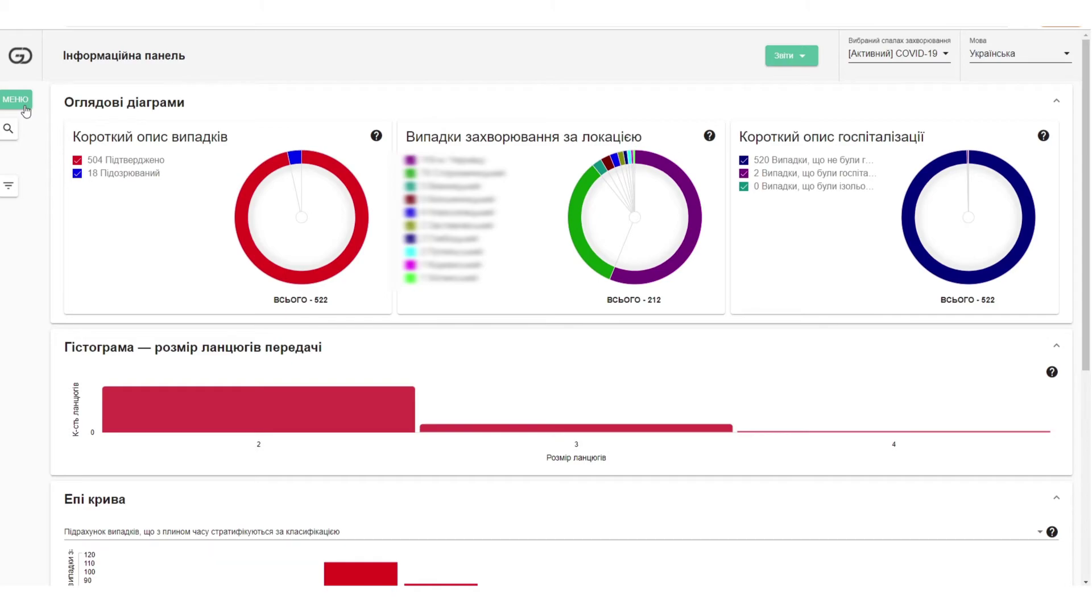
# Step: Open Місцезнаходження and list the child locations of Україна down to the districts of Чернівецька
pyautogui.click(26, 110)
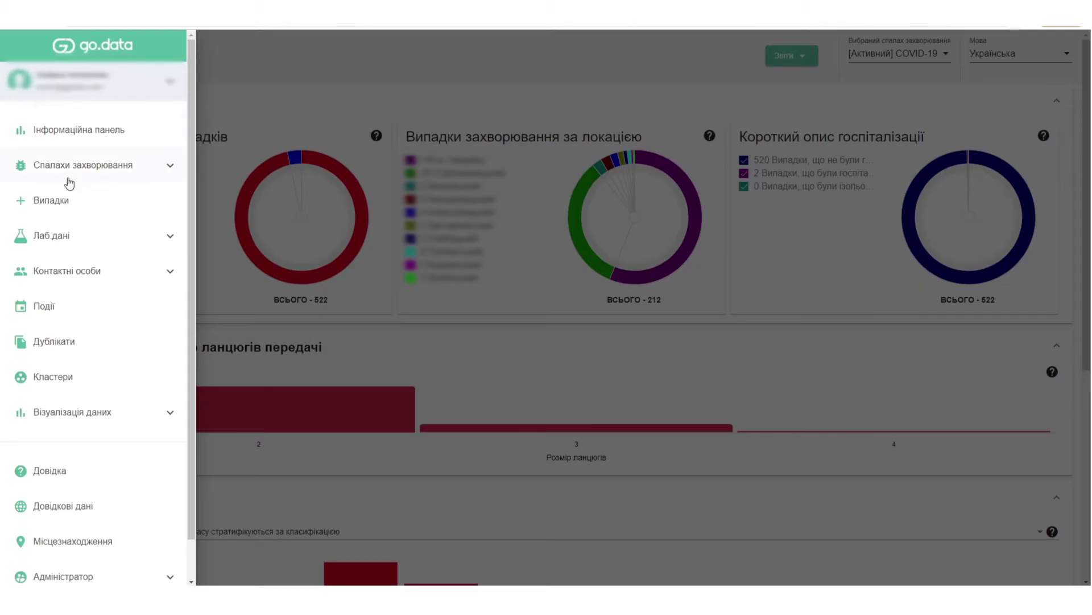
pyautogui.click(135, 554)
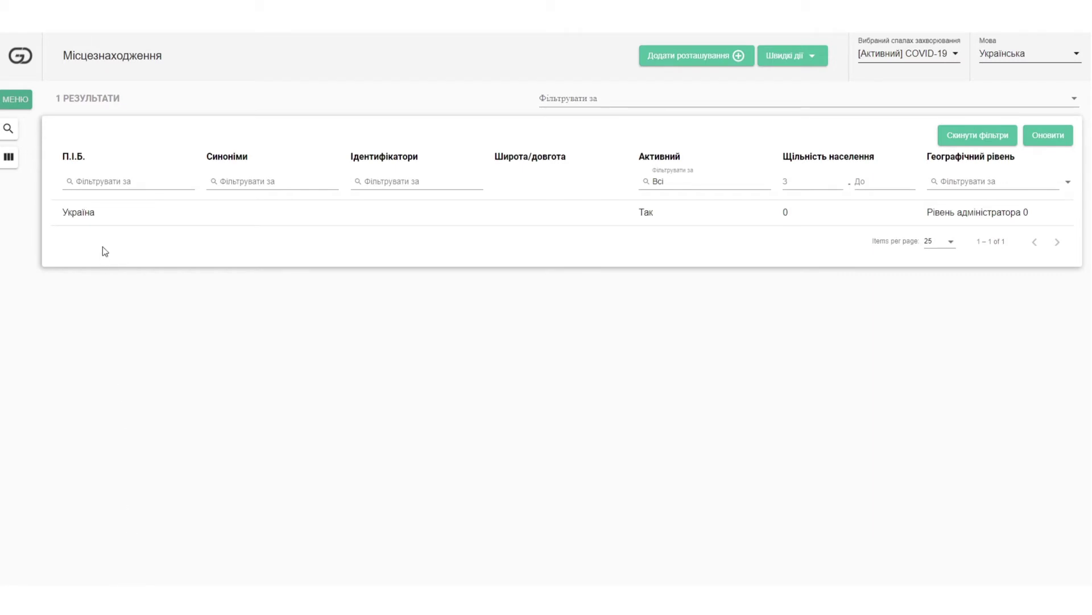
pyautogui.moveTo(93, 223)
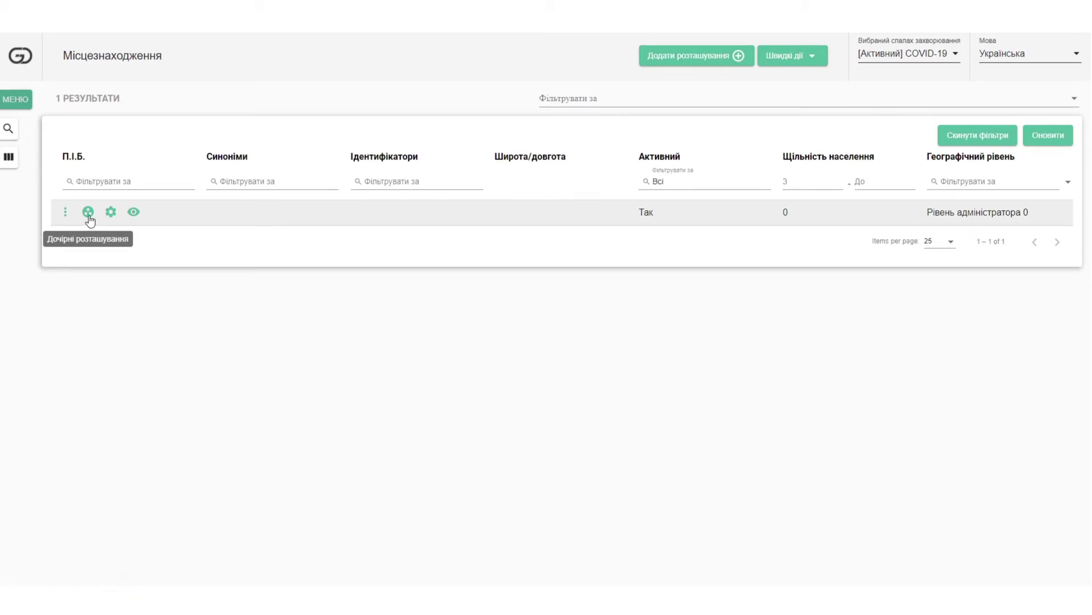
pyautogui.click(88, 215)
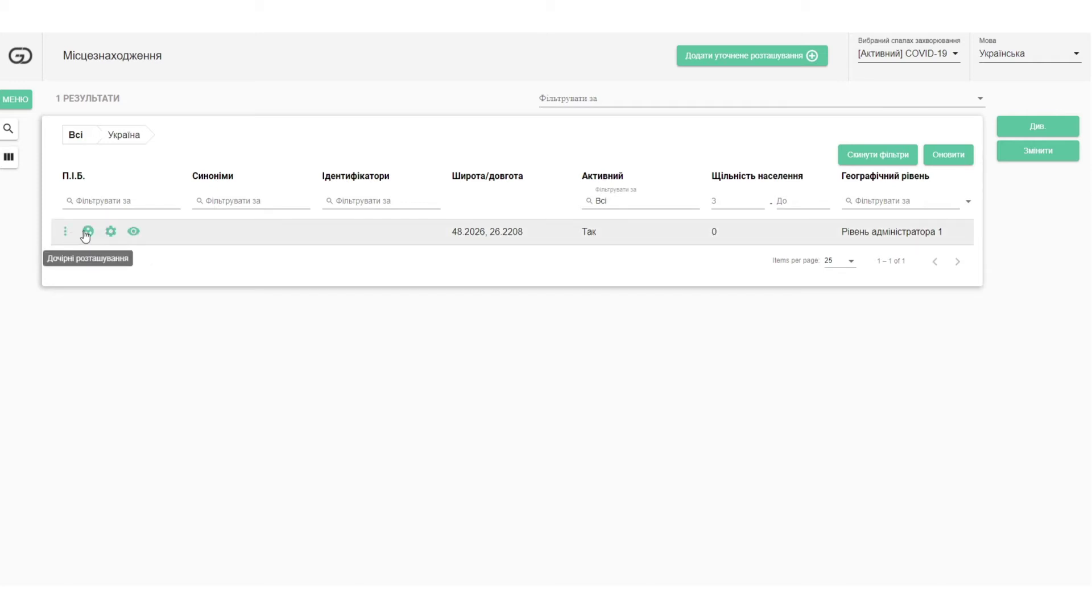
pyautogui.click(88, 231)
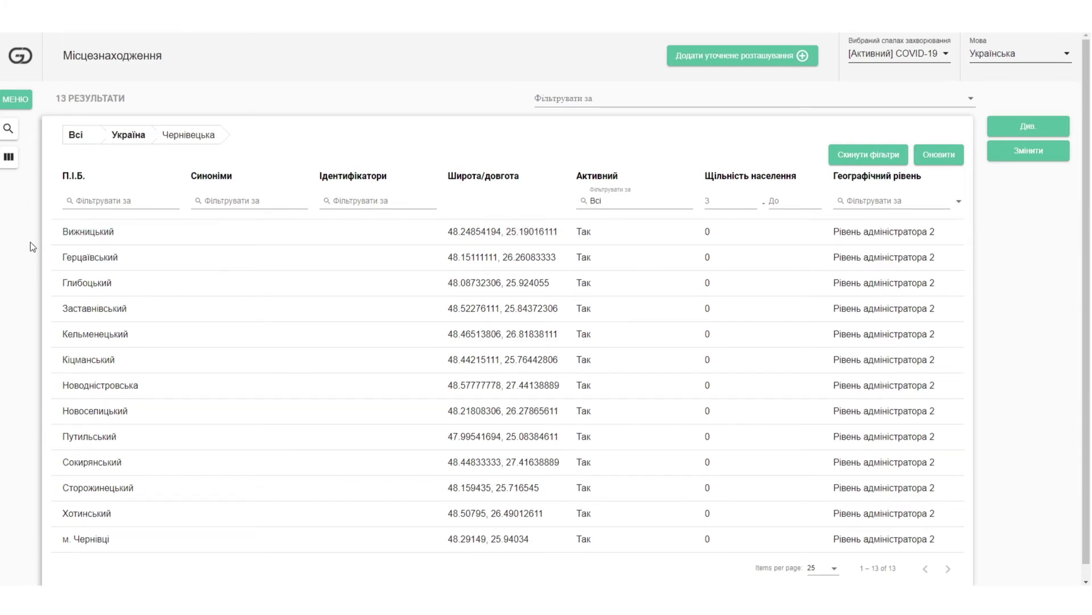
pyautogui.scroll(-1, 31, 246)
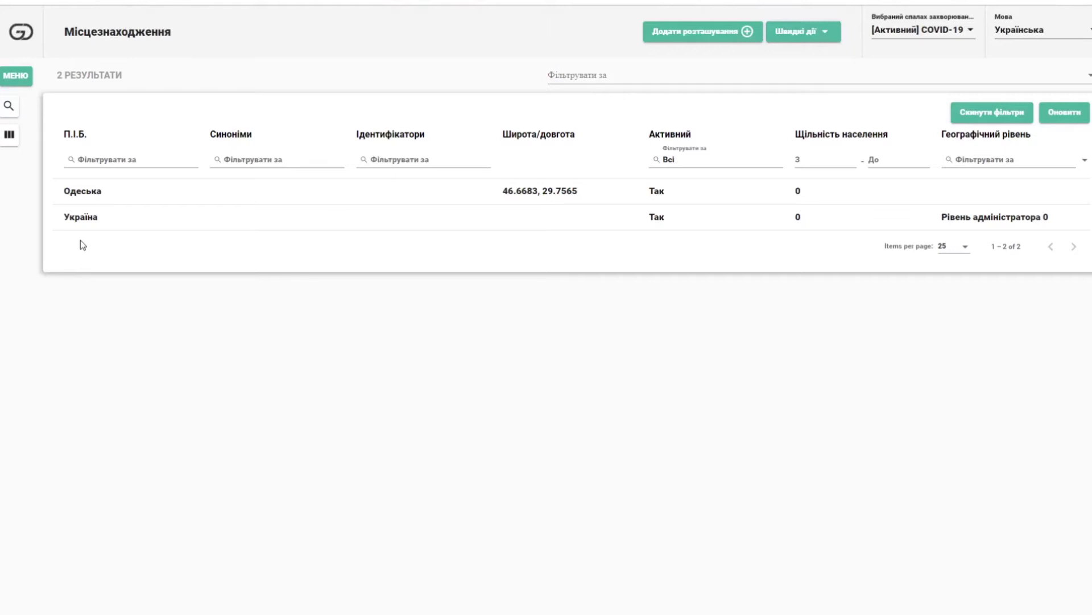
# Step: View the child locations from Україна through Чернівецька and Вижницький to Вижницька м. ОТГ, and return to all locations
pyautogui.moveTo(80, 228)
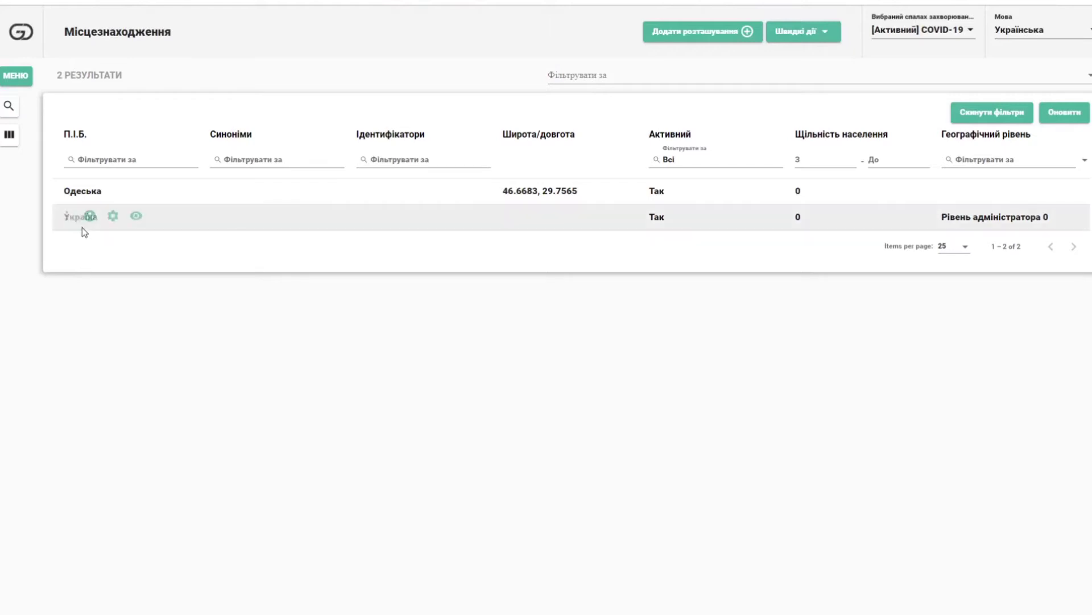
pyautogui.click(89, 217)
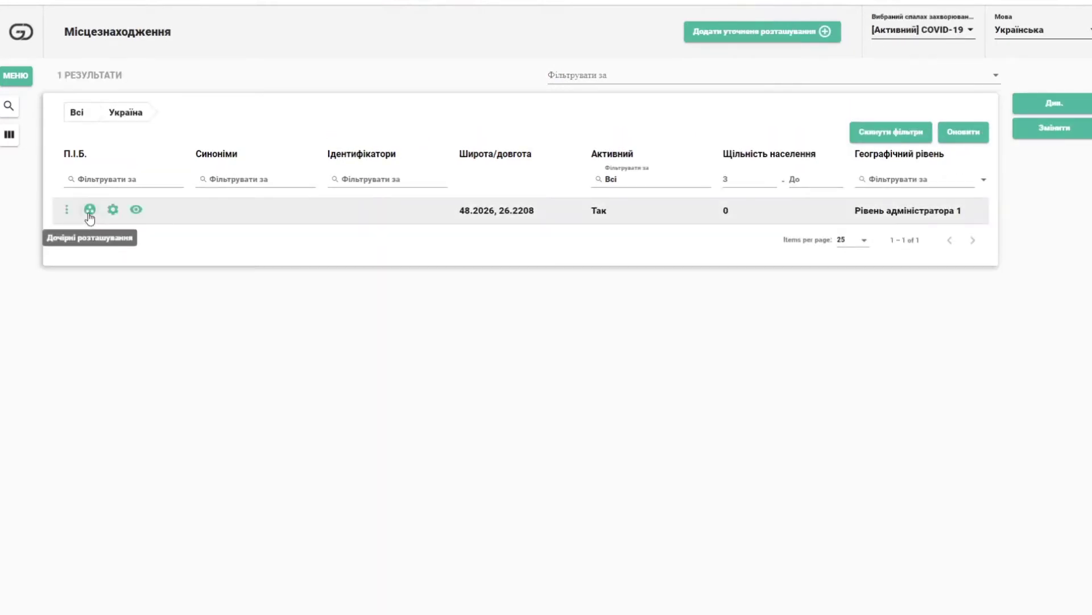
pyautogui.click(90, 210)
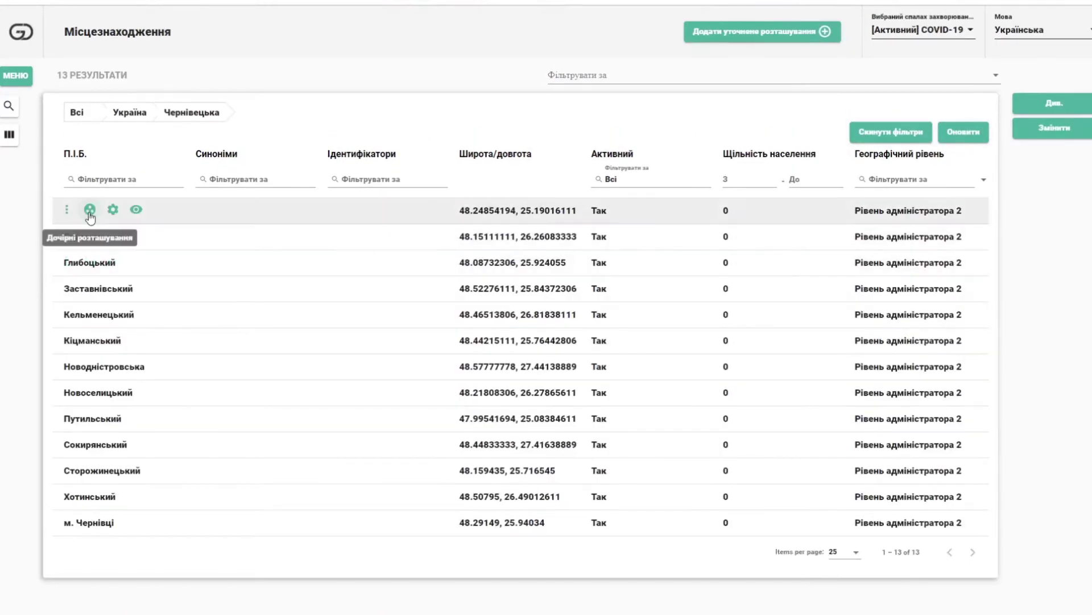
pyautogui.click(90, 210)
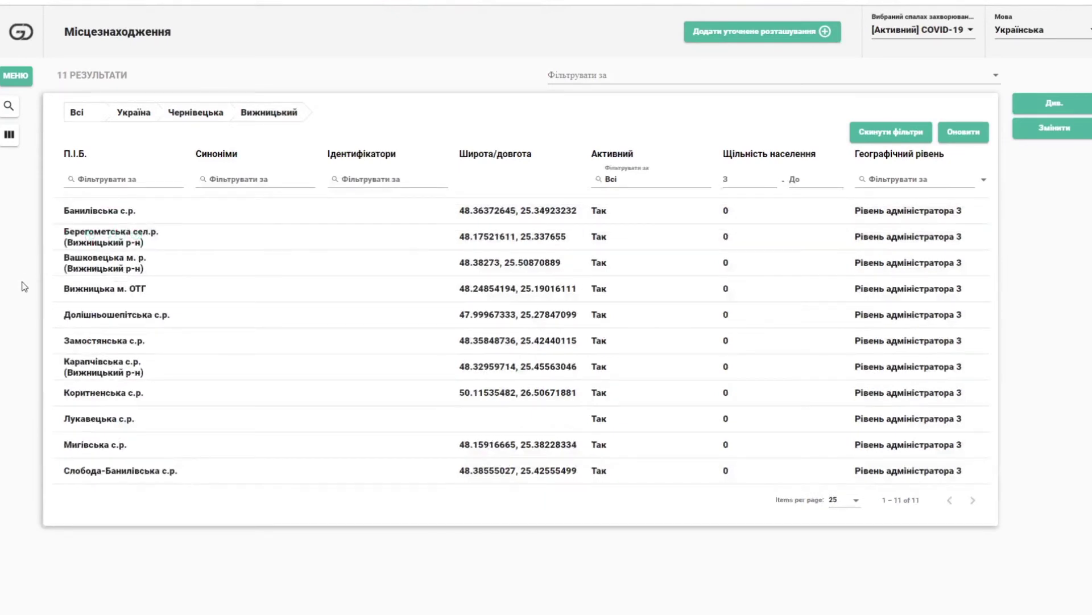
pyautogui.click(90, 289)
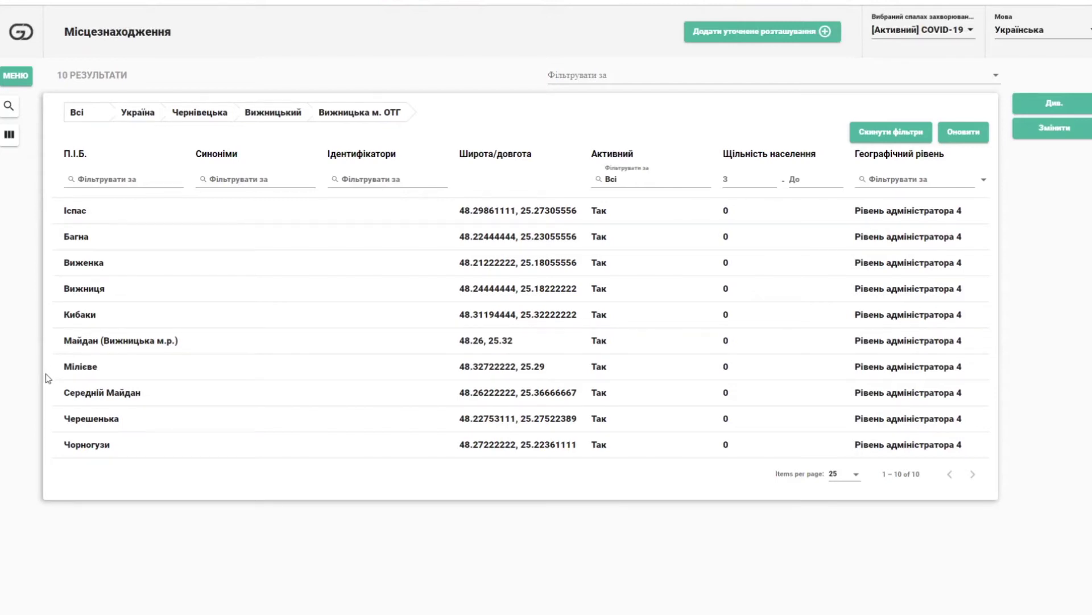
pyautogui.click(79, 115)
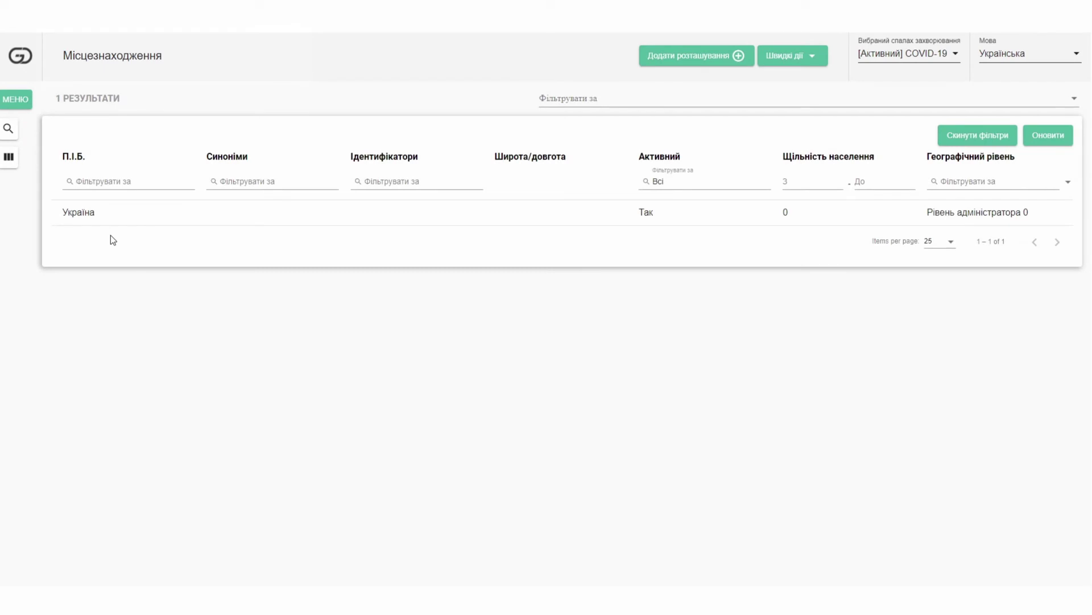
# Step: View the child locations of Кельменецький in Чернівецька and look through their latitude and longitude values
pyautogui.moveTo(110, 223)
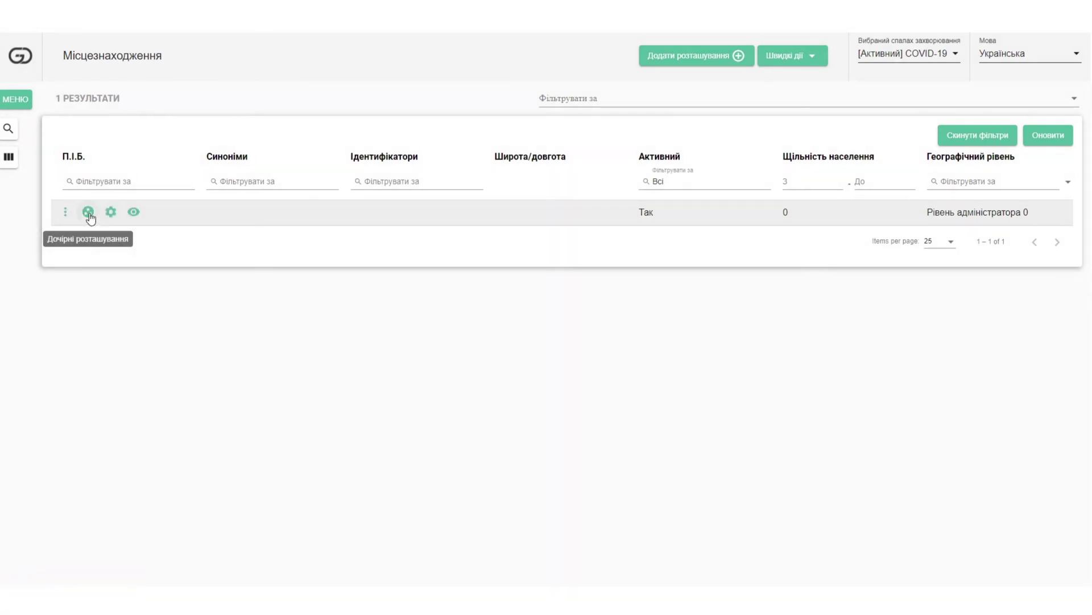
pyautogui.click(88, 213)
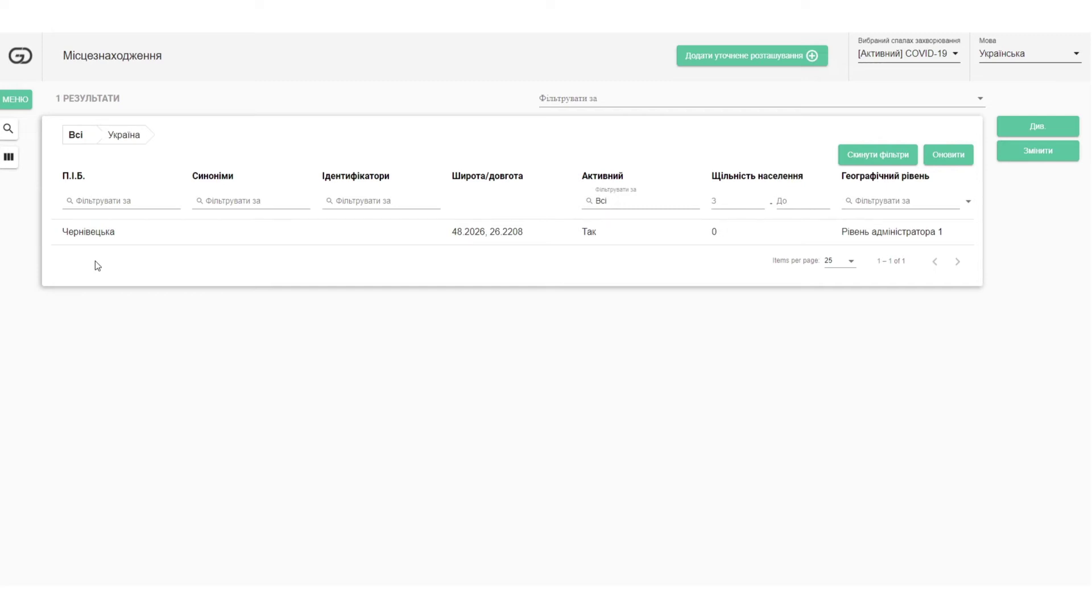
pyautogui.moveTo(87, 236)
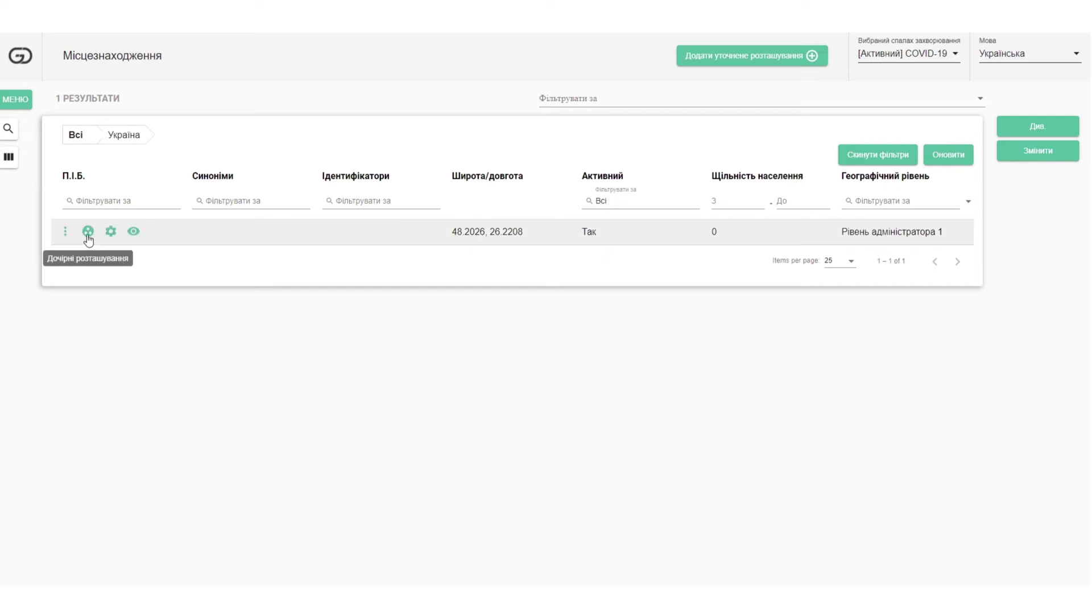
pyautogui.click(88, 232)
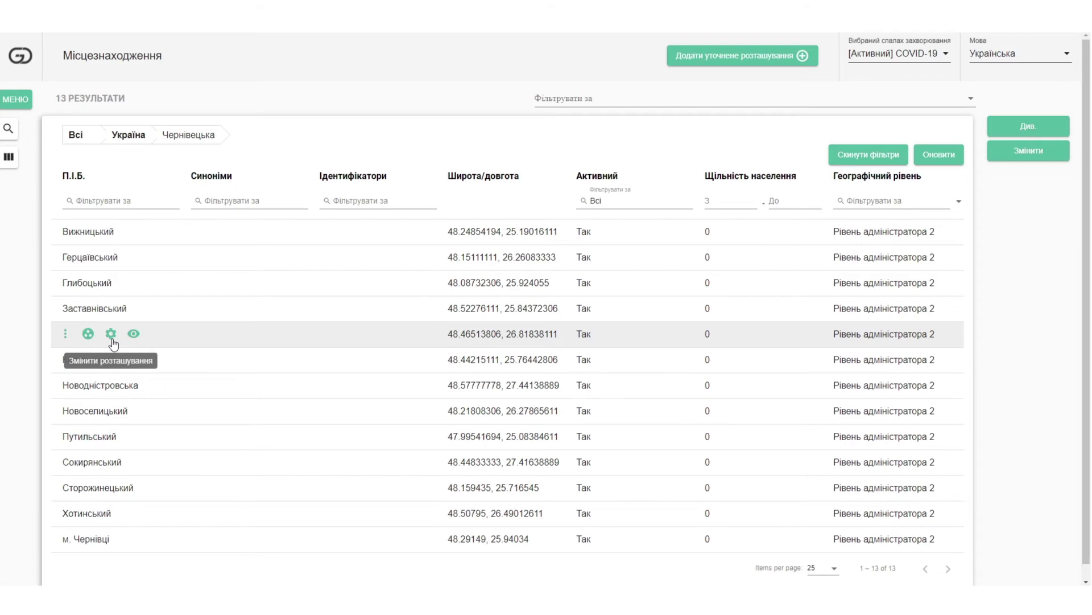
pyautogui.click(89, 334)
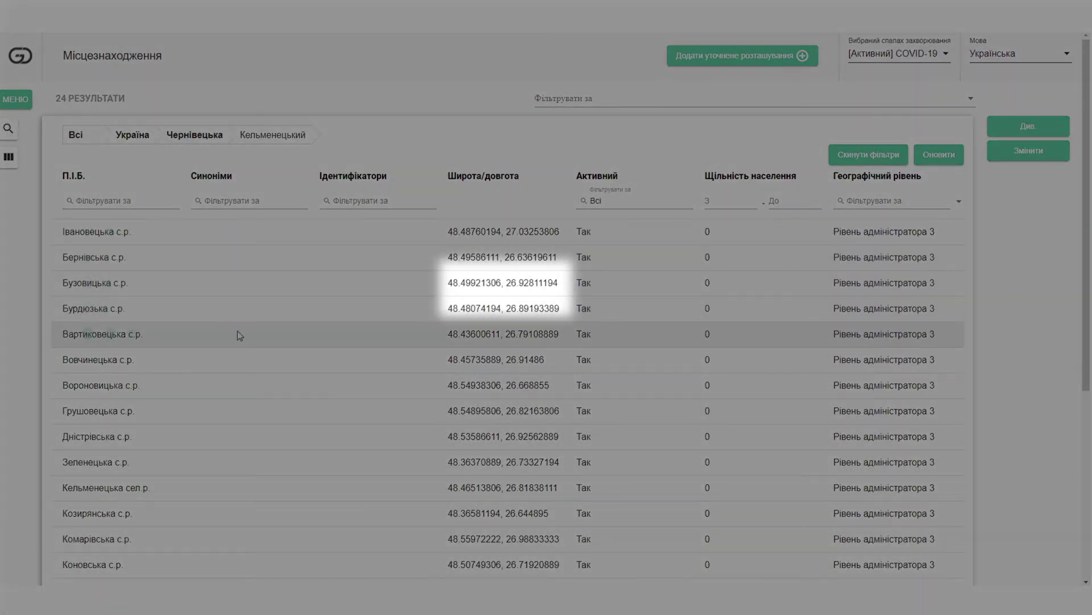
pyautogui.scroll(-2, 238, 333)
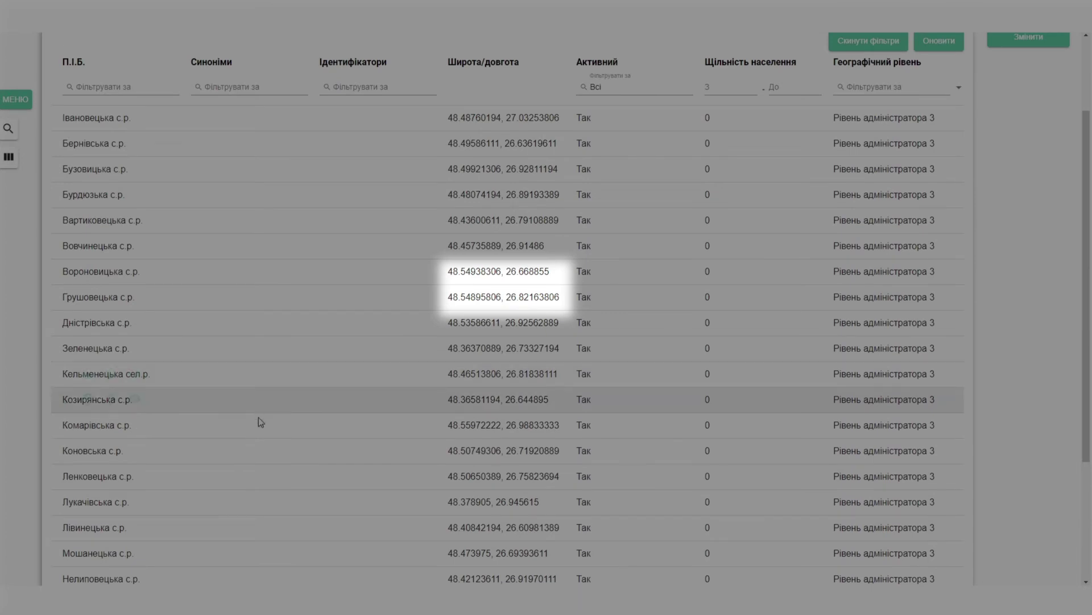
# Step: Show where the location м. Чернівці is used and open its observation record dated 2021-05-27
pyautogui.moveTo(135, 349)
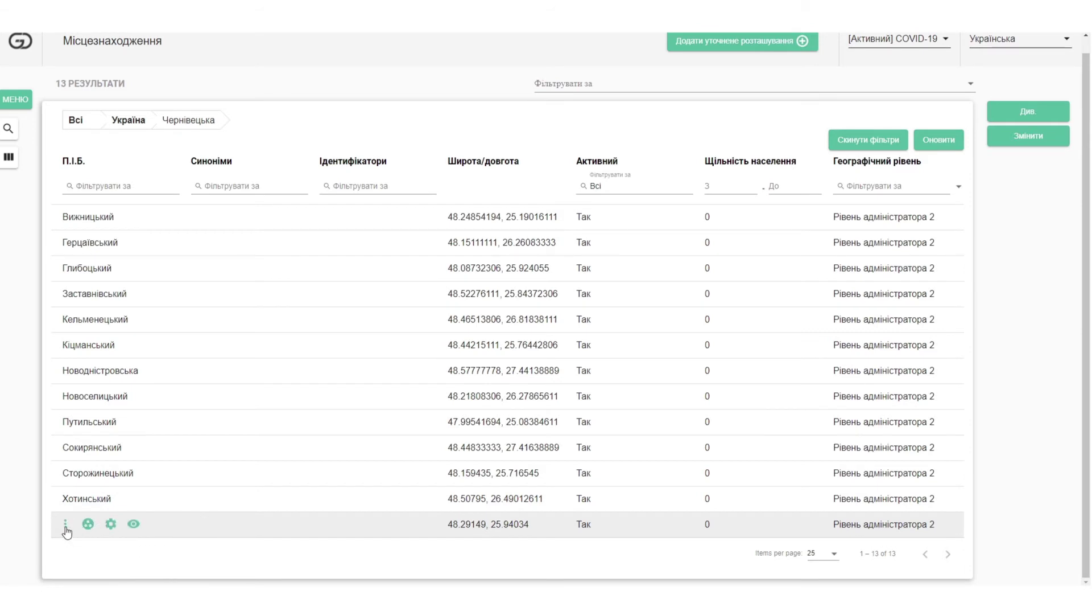
pyautogui.click(65, 525)
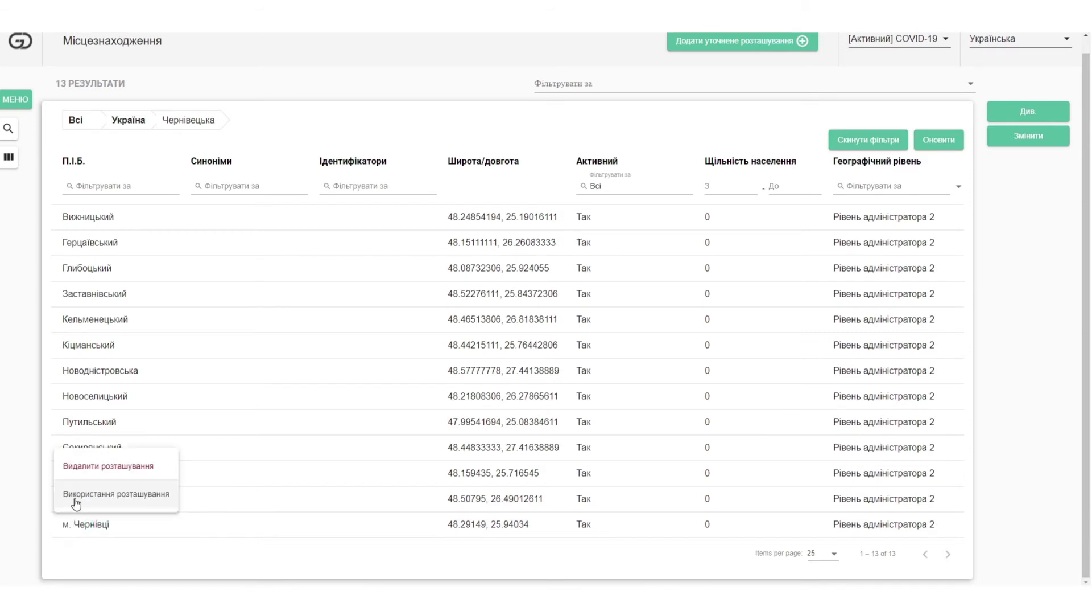
pyautogui.click(76, 501)
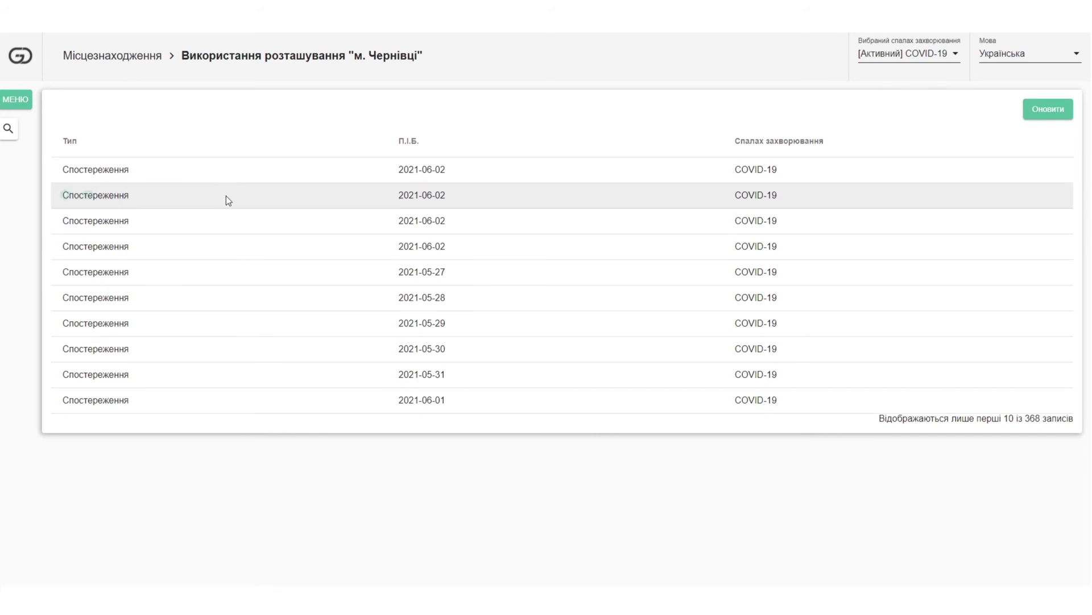
pyautogui.click(204, 272)
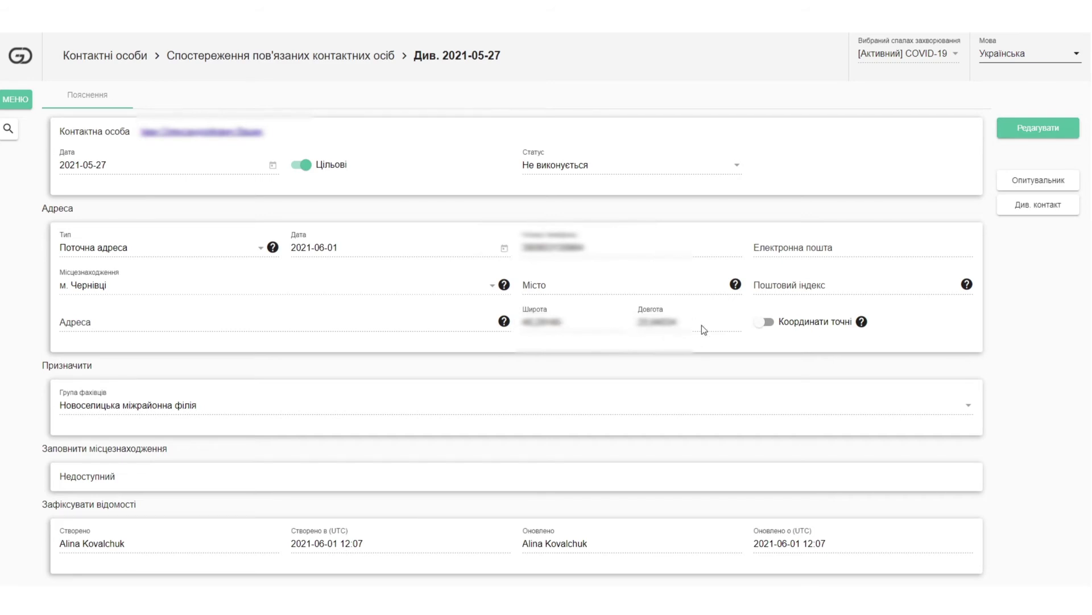
pyautogui.moveTo(863, 324)
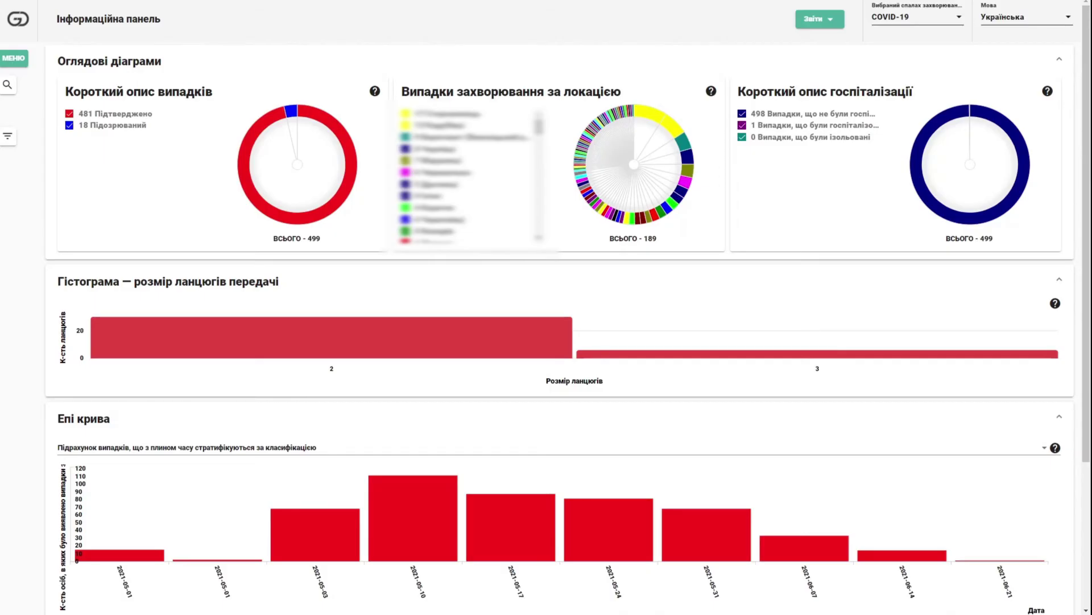
# Step: Open Довідкові дані, expand the Рід занять category and open its entries
pyautogui.click(22, 59)
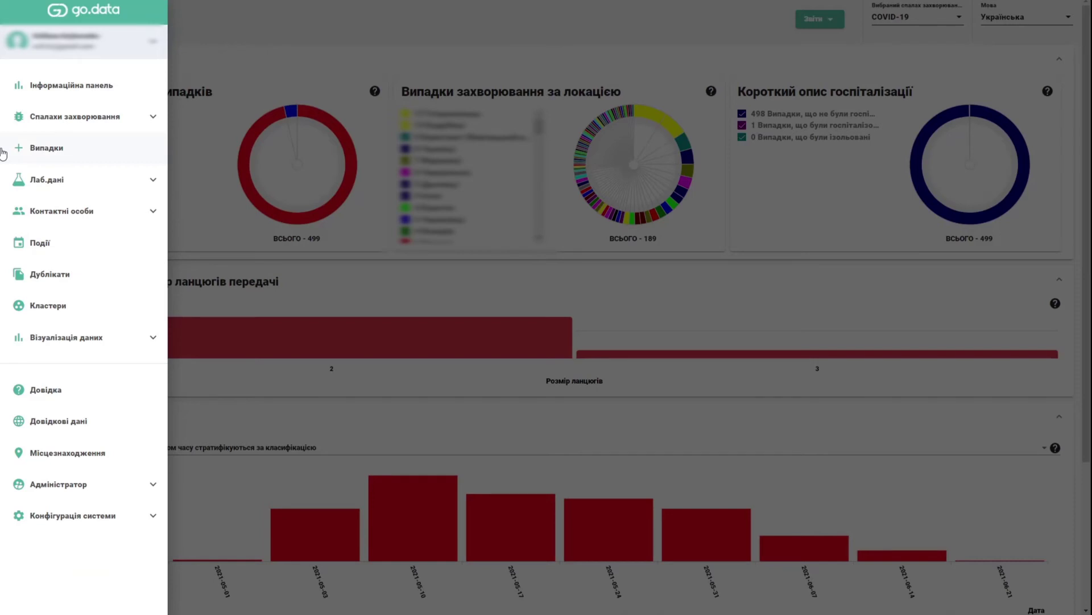
pyautogui.click(35, 422)
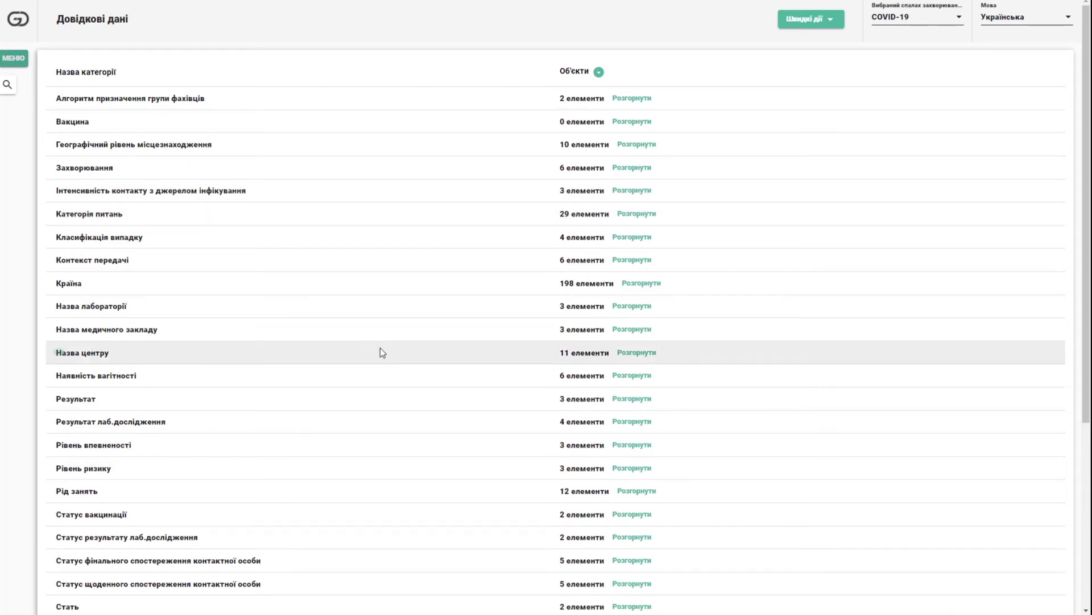
pyautogui.click(541, 491)
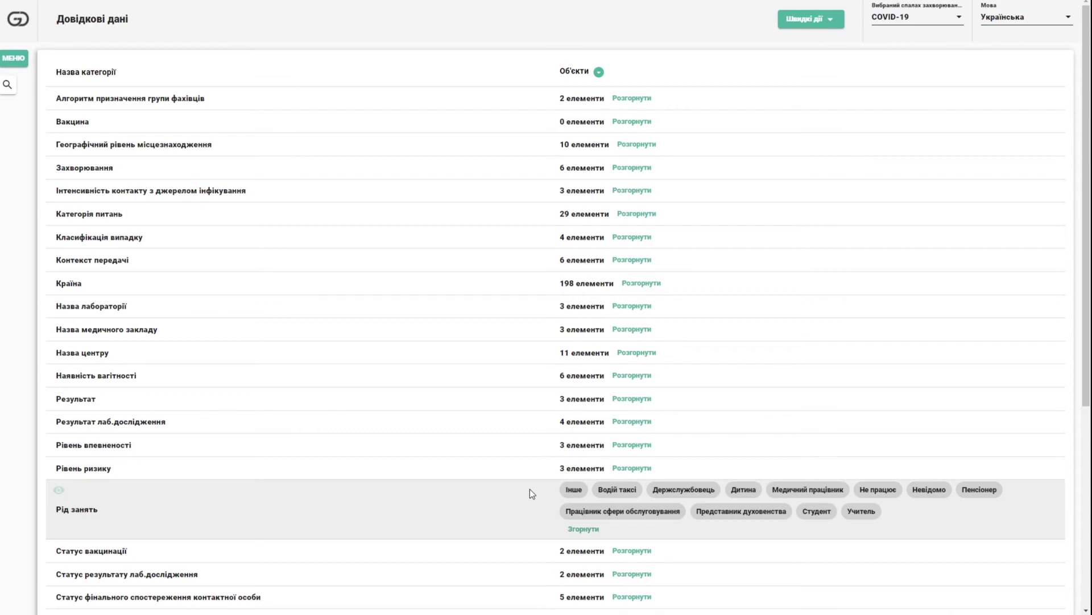
pyautogui.click(58, 490)
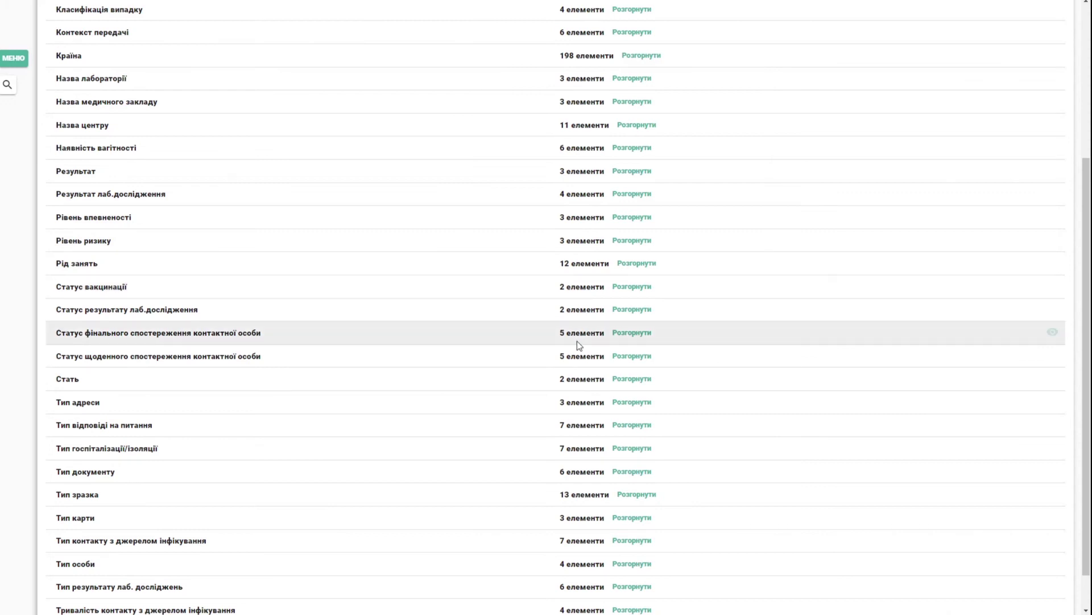
# Step: Expand the category Статус фінального спостереження контактної особи and open its entry Здійснюється спостереження for editing
pyautogui.click(635, 332)
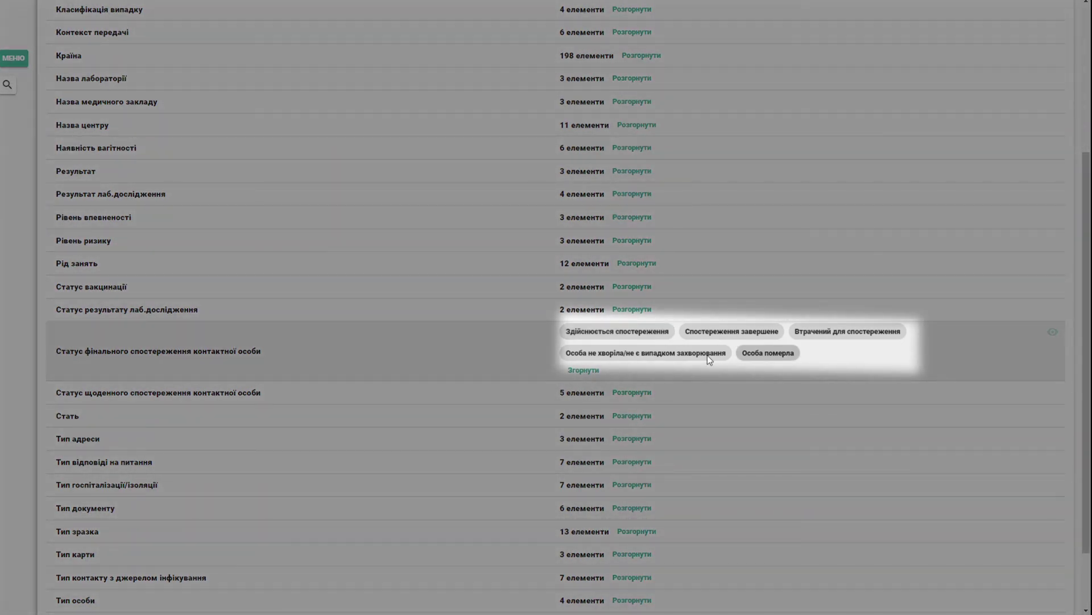
pyautogui.click(297, 362)
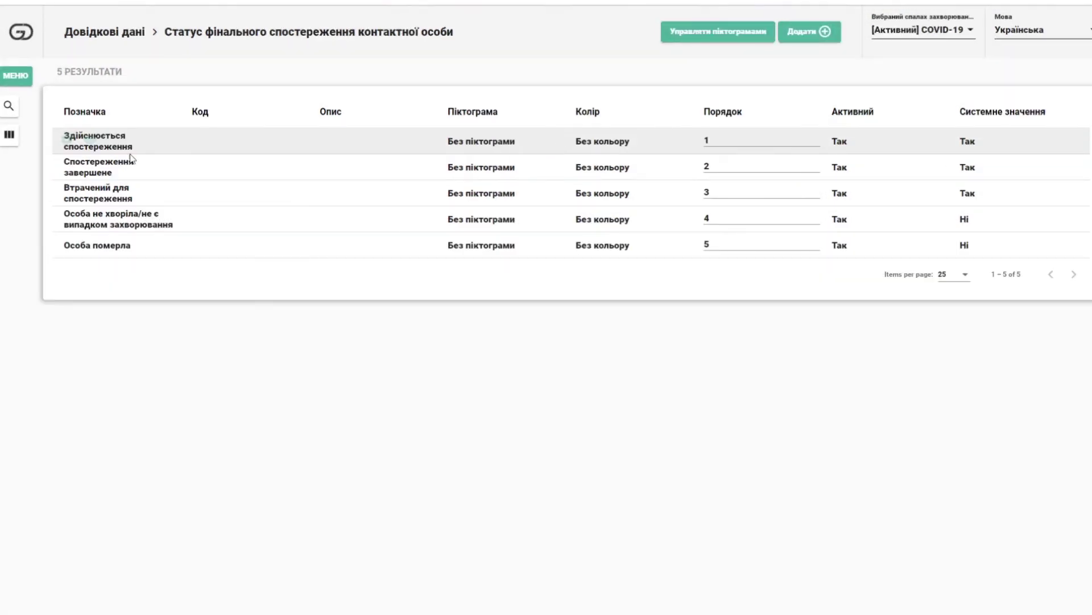
pyautogui.click(67, 140)
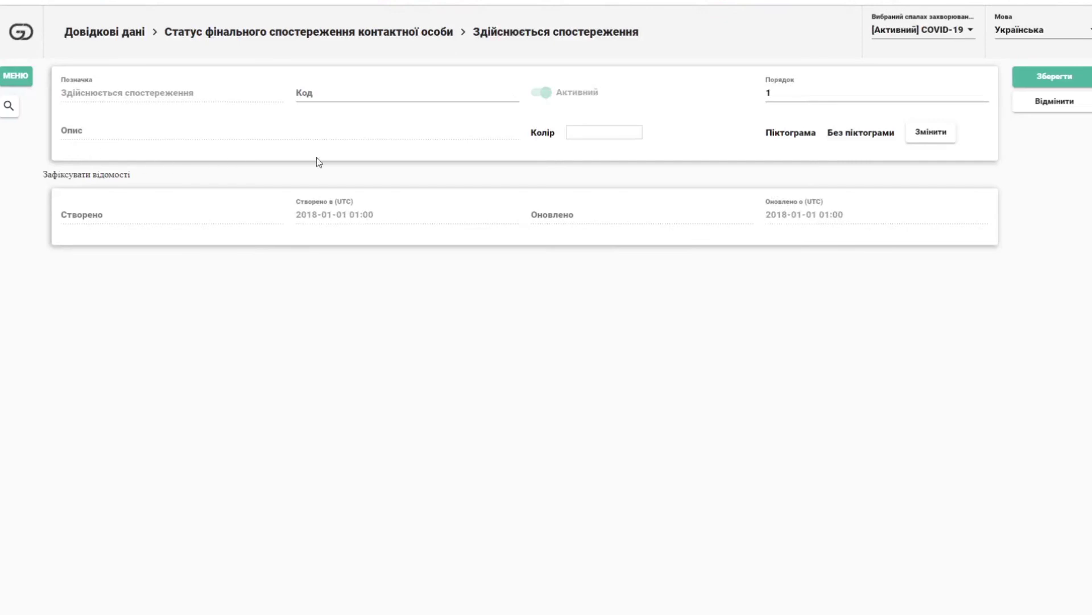
# Step: Try a red colour and the МОЗ України pictogram on the Здійснюється спостереження entry, and discard the unsaved changes
pyautogui.click(574, 130)
pyautogui.moveTo(649, 127); pyautogui.dragTo(774, 125)
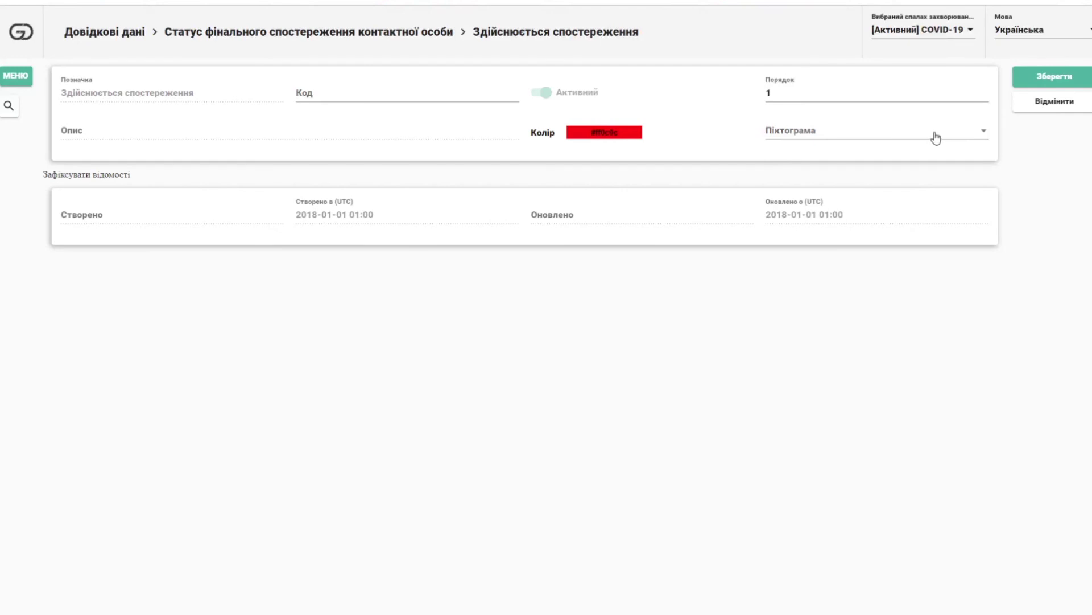
pyautogui.click(933, 137)
pyautogui.moveTo(992, 171); pyautogui.dragTo(991, 246)
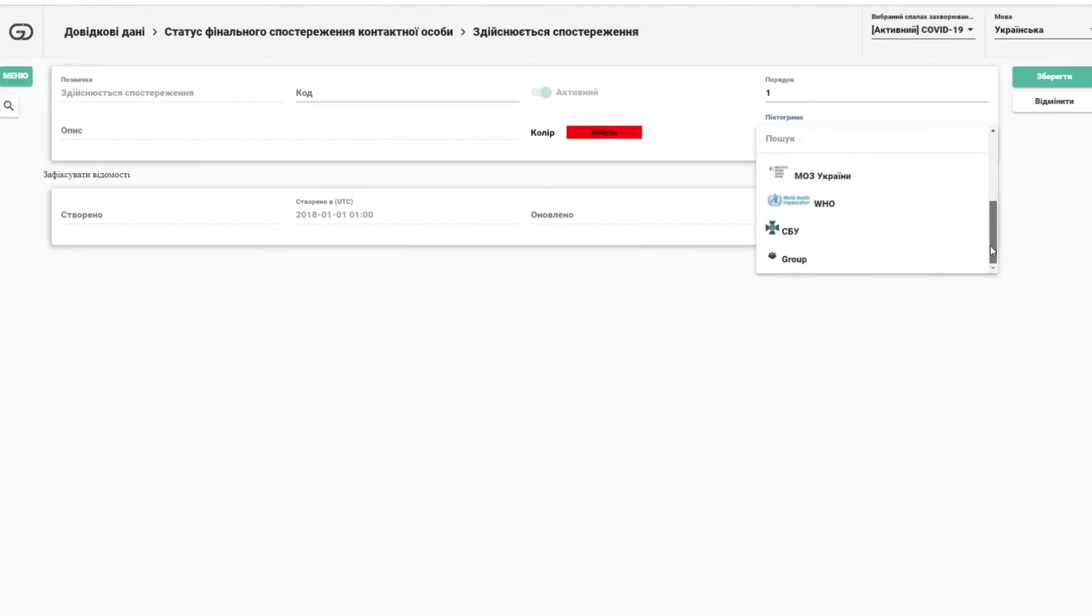
pyautogui.click(1052, 180)
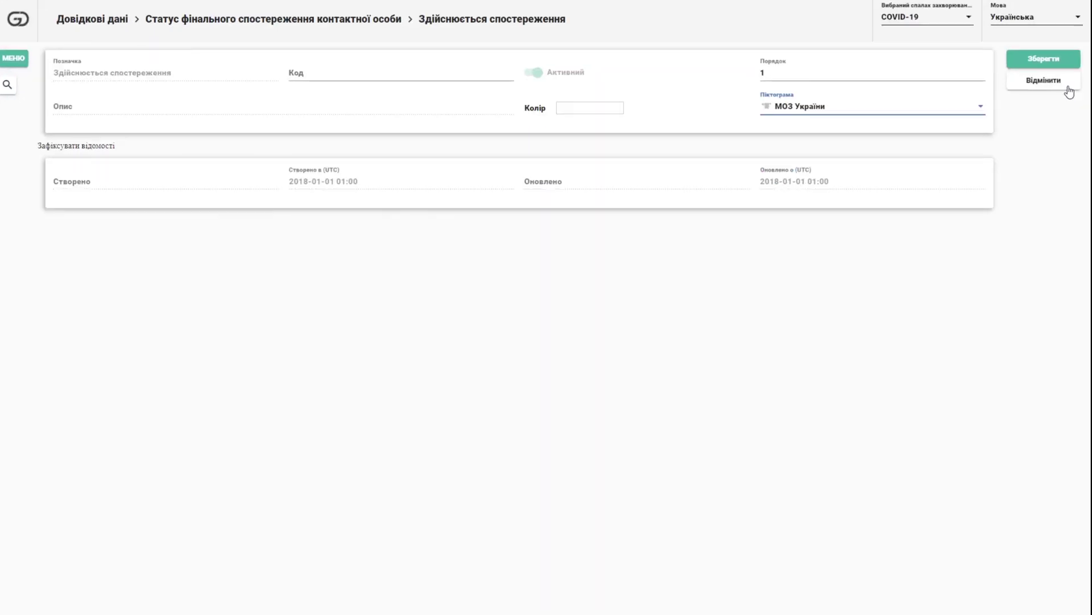
pyautogui.click(1069, 91)
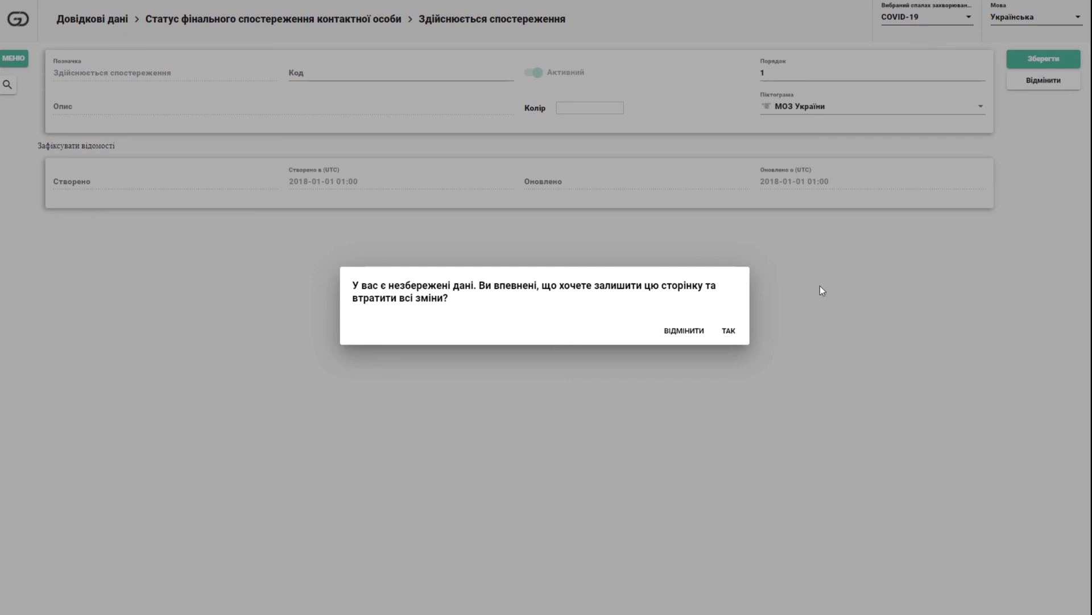
pyautogui.click(724, 330)
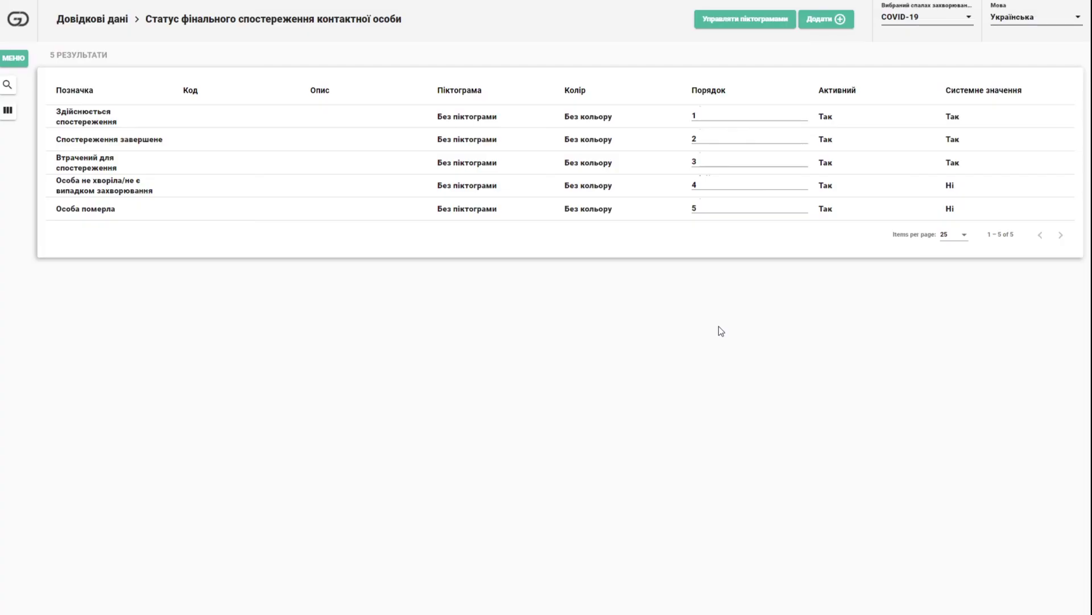